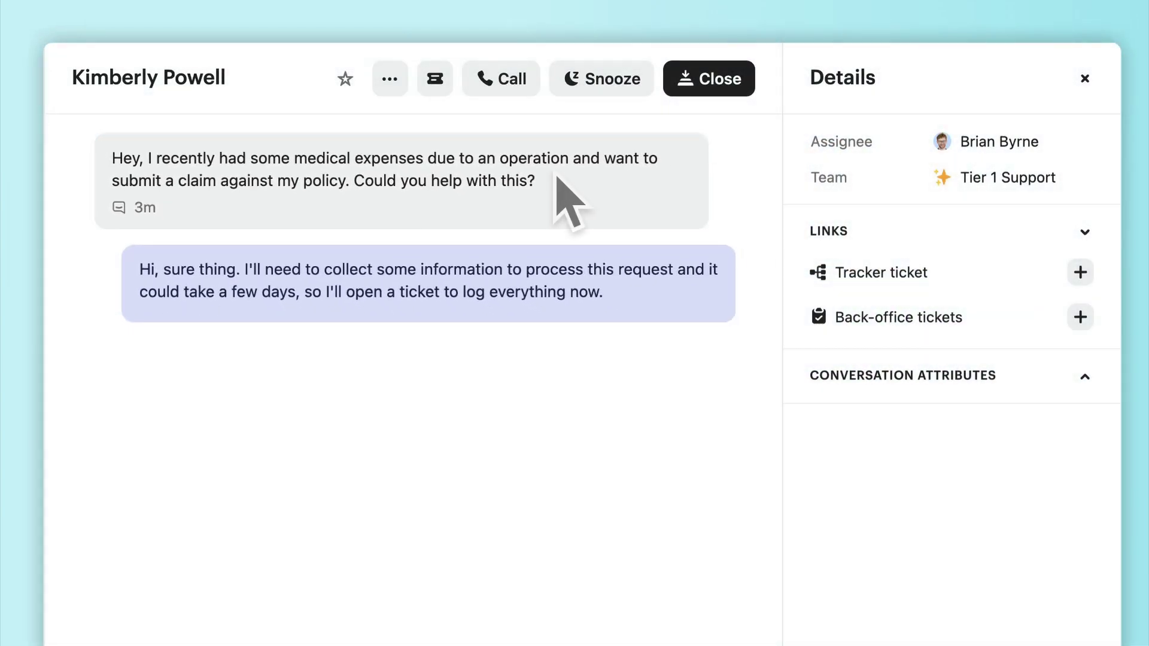
- Convert the medical expenses conversation into an Insurance Claim customer ticket
click(434, 78)
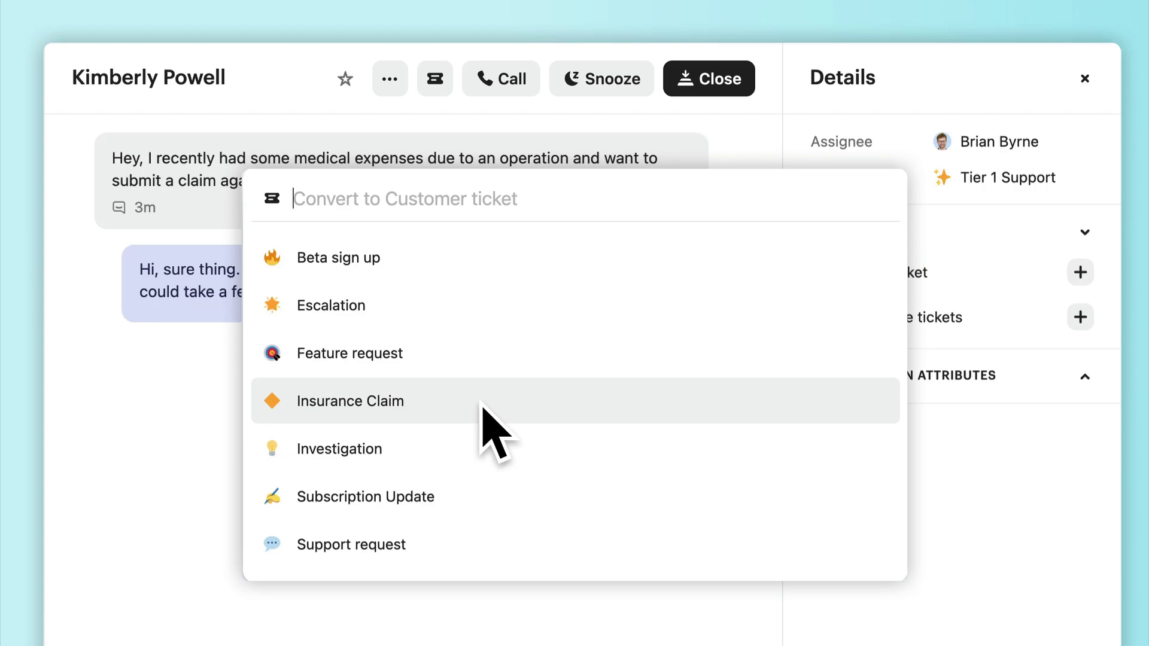
click(483, 406)
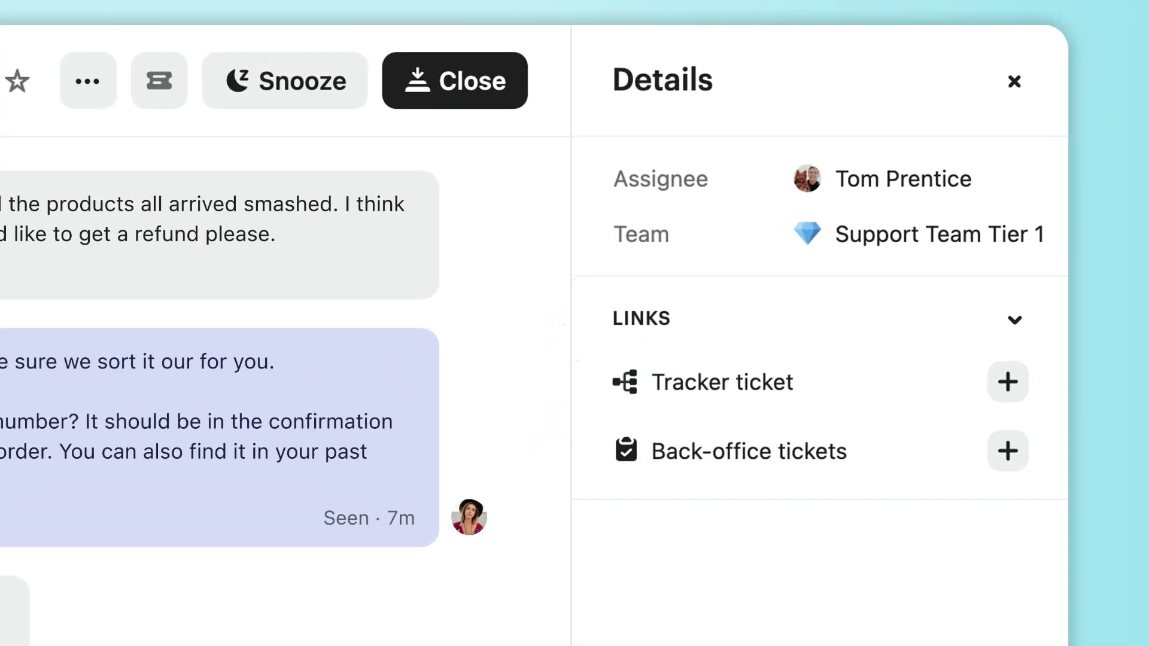
- Start a back-office ticket from the damaged-order conversation's Links section
click(1007, 452)
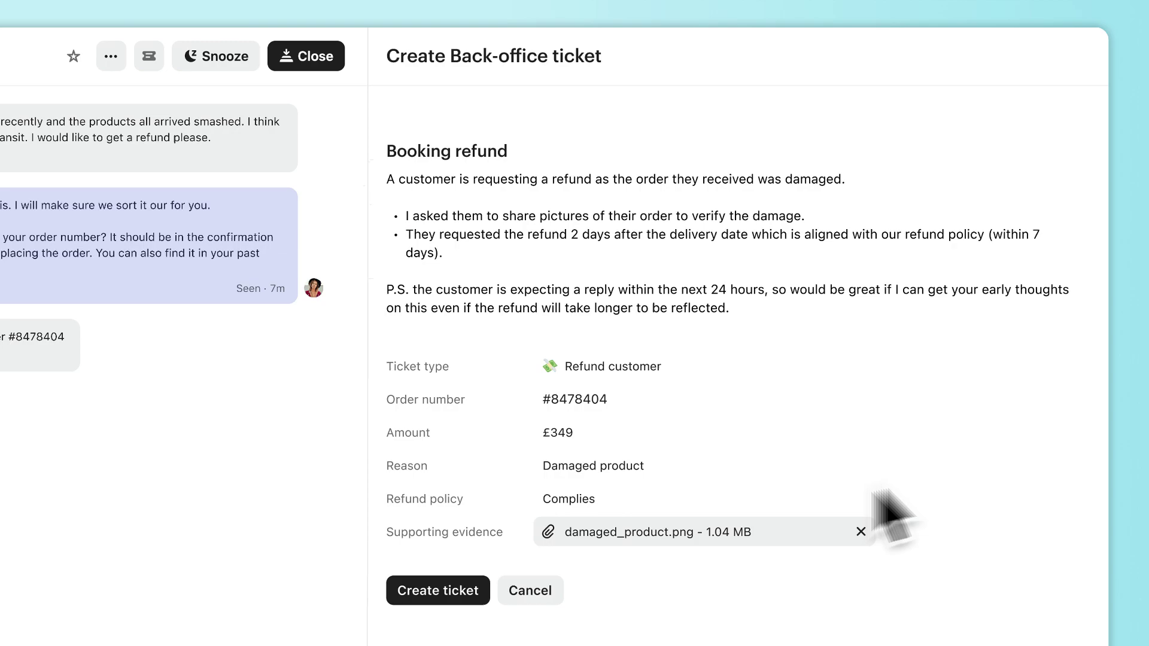
- Create the back-office refund ticket for order #8478404
click(445, 593)
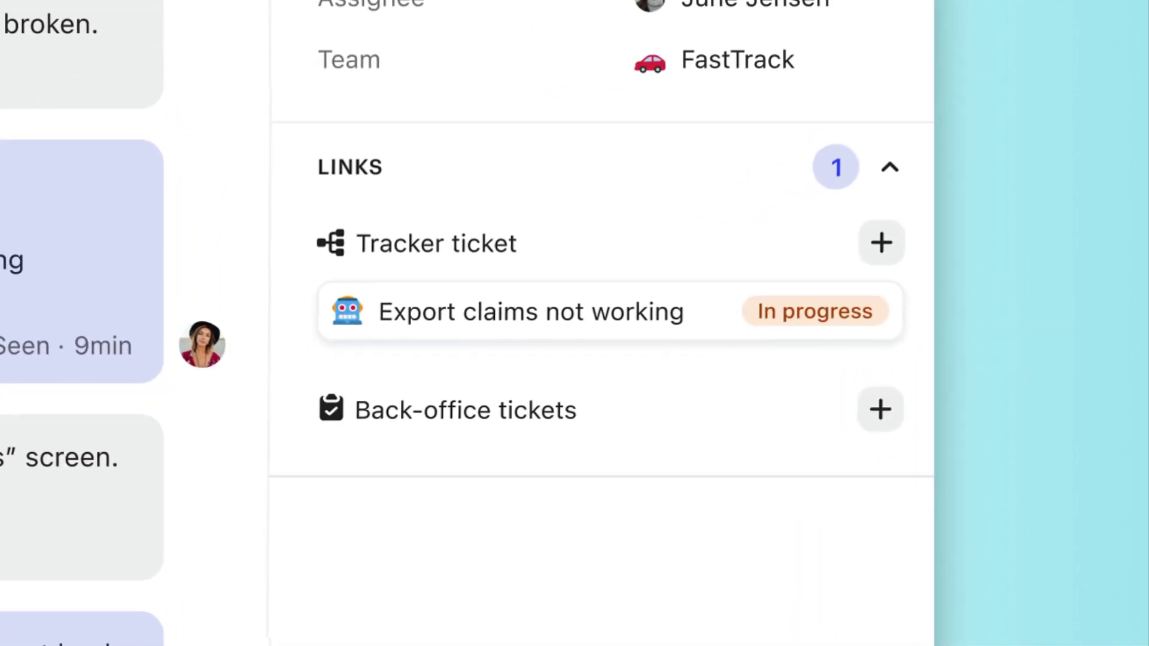
- Open the linked tracker ticket 'Export claims not working' from the Details panel
click(712, 311)
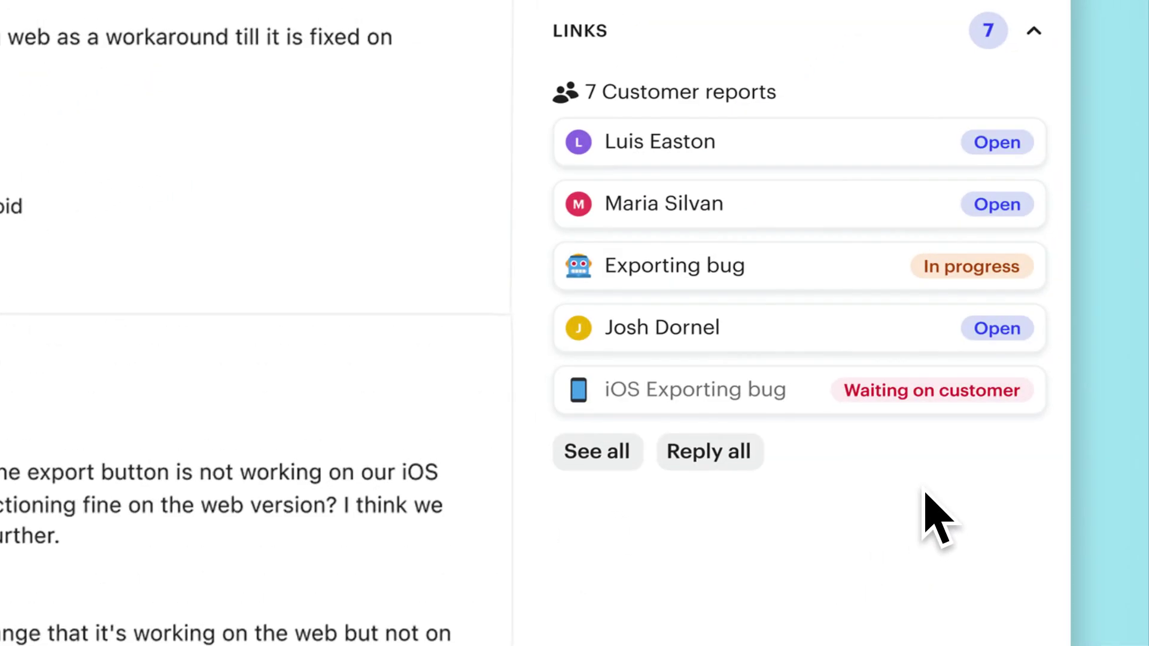
- Start a Reply all message to the tracker ticket's linked customers
click(710, 452)
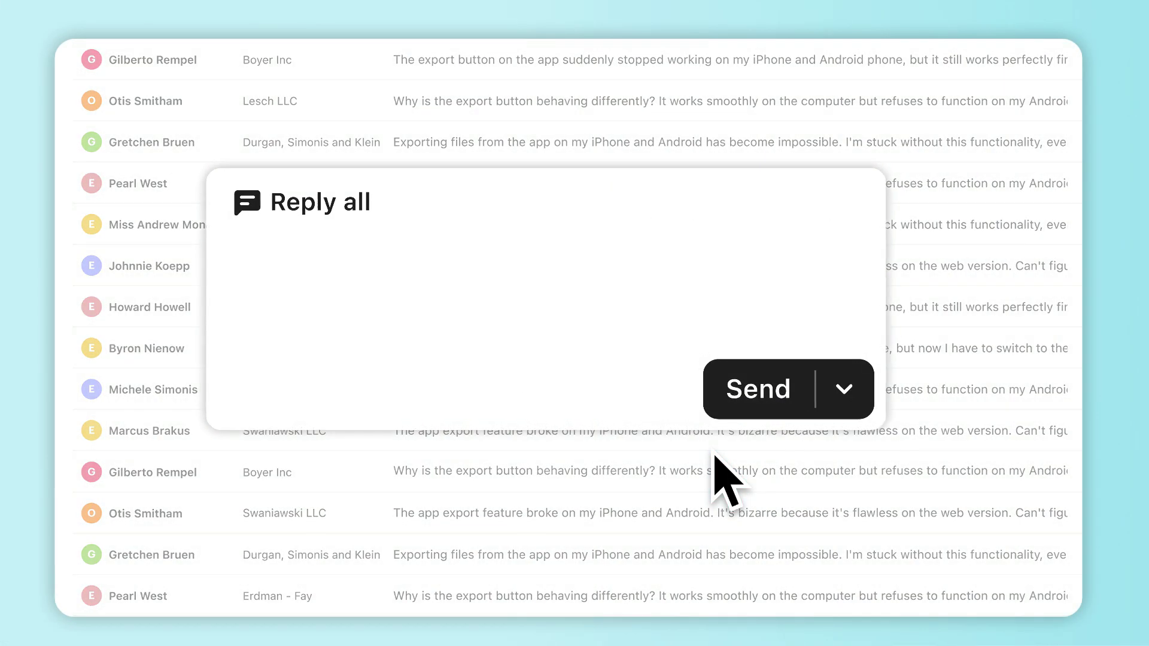
text(Hi! We are actively investigating this problem. We apologize for any inconv)
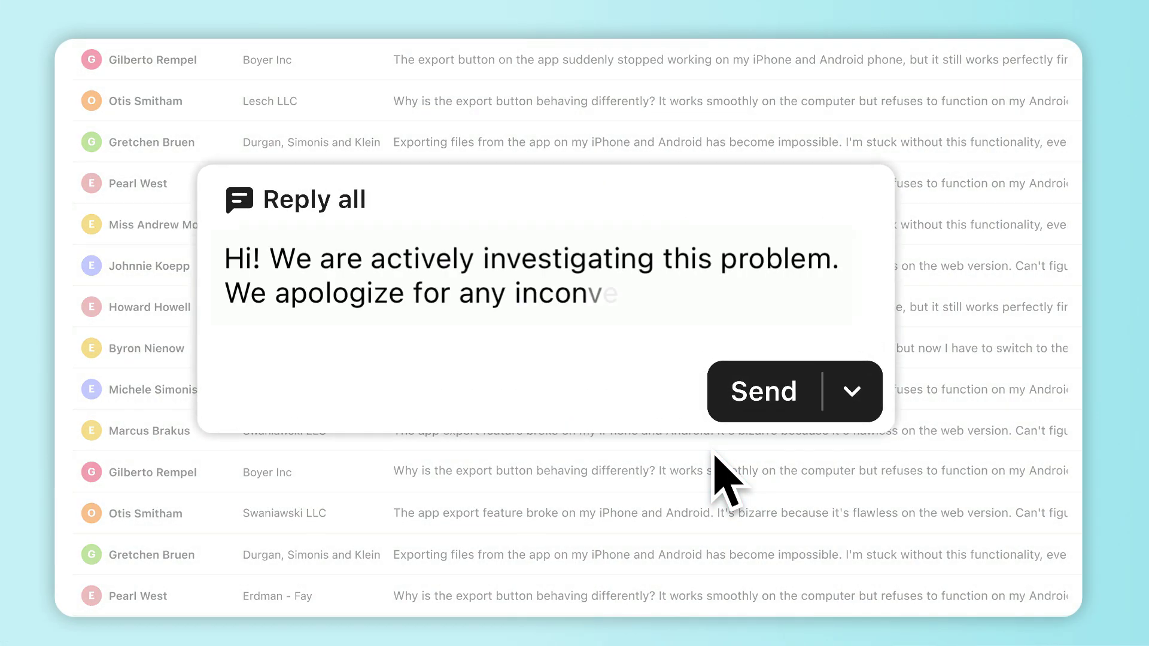
text(enience.)
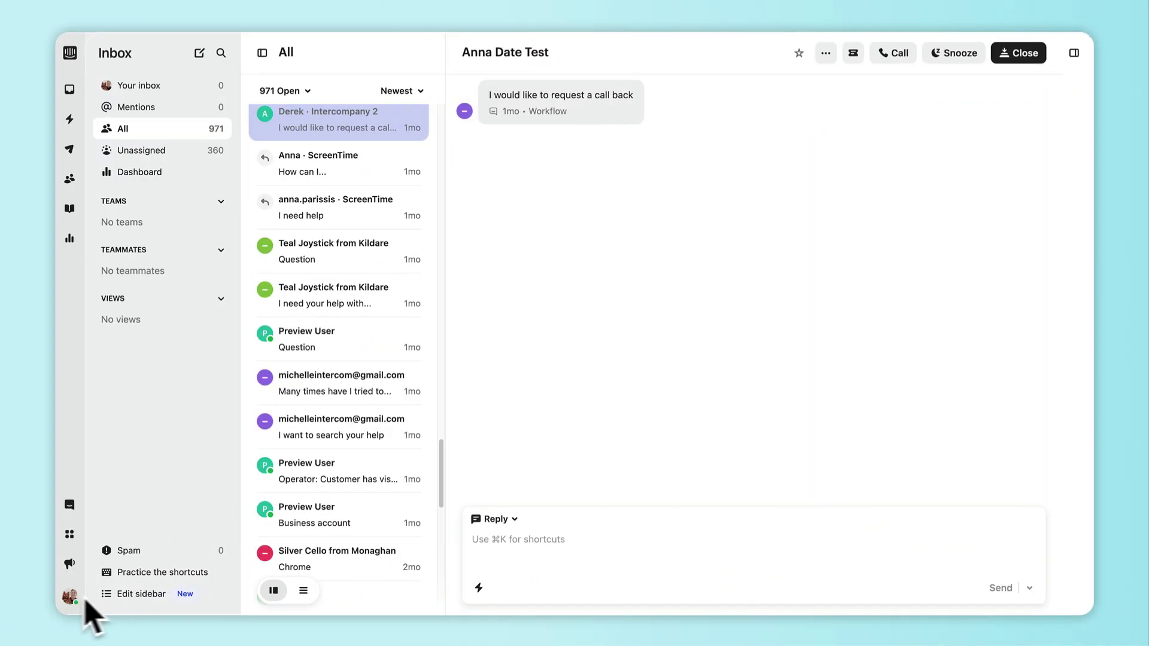
- Go to Ticket types settings via the avatar menu
click(70, 597)
click(172, 413)
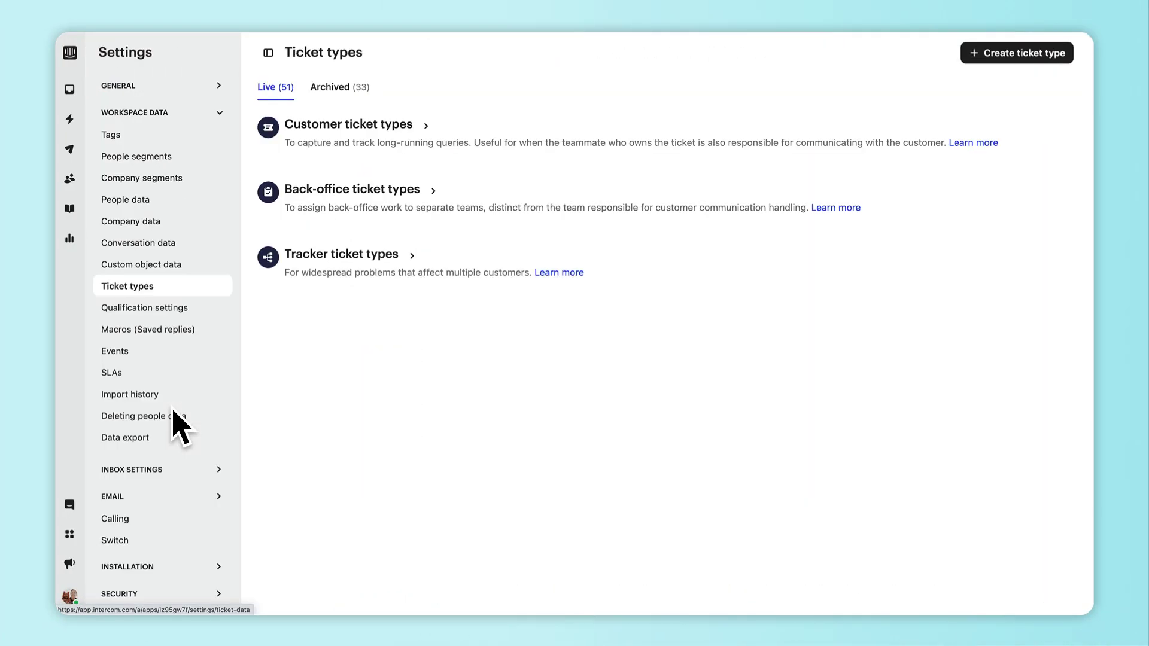